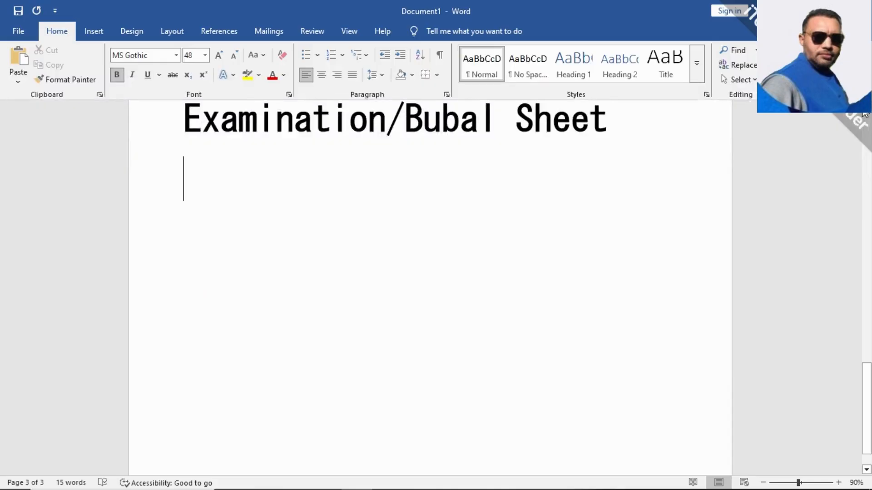
- Insert a circled letter ⓐ on a new line below the "Examination/Bubal Sheet" heading by converting Unicode code 24d0
key("Return")
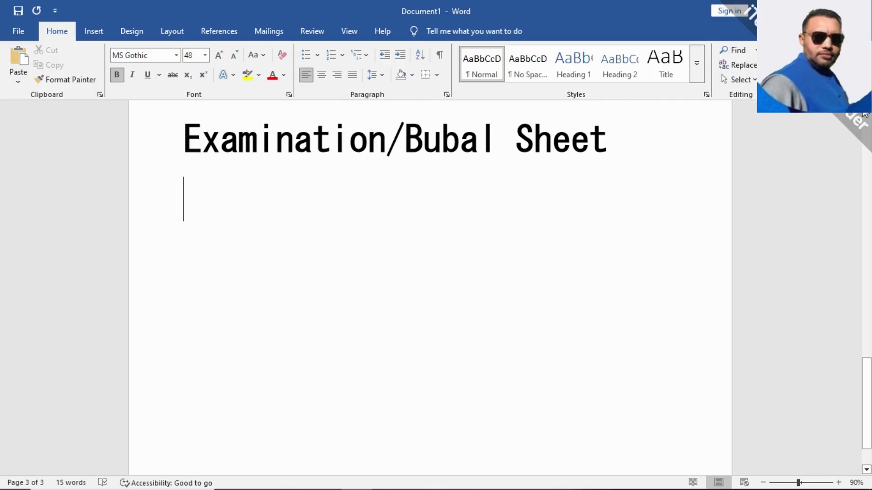
type("2")
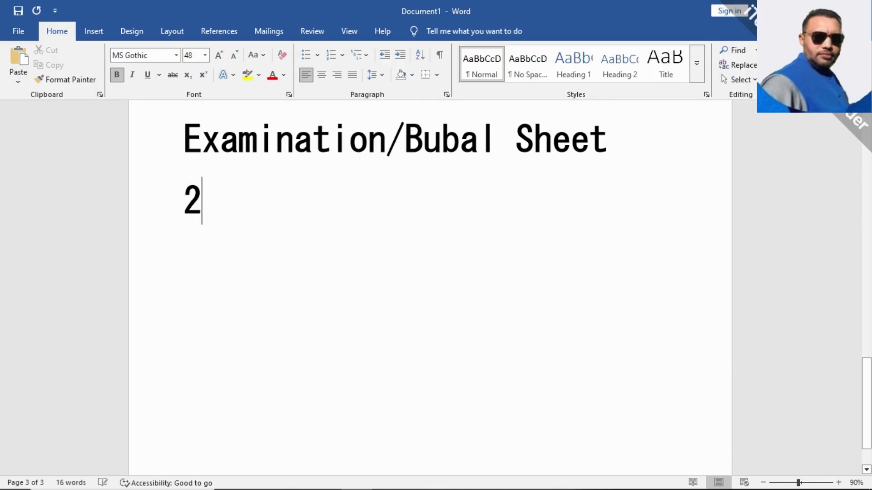
type("4d")
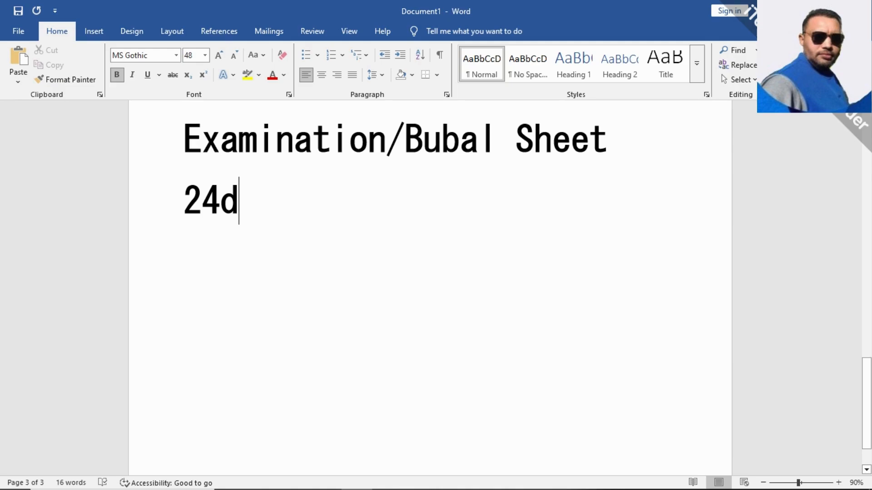
type("0")
key("alt+x")
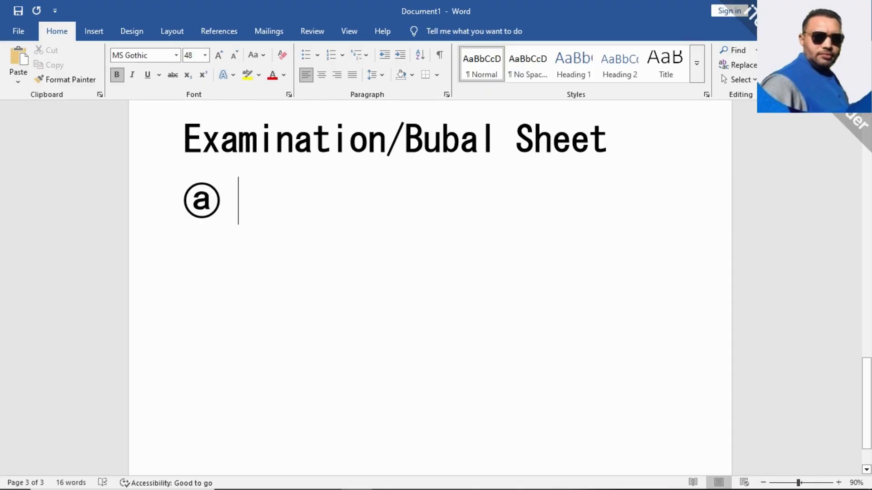
- Add a circled ⓑ after the ⓐ by converting Unicode code 24d1
type("2")
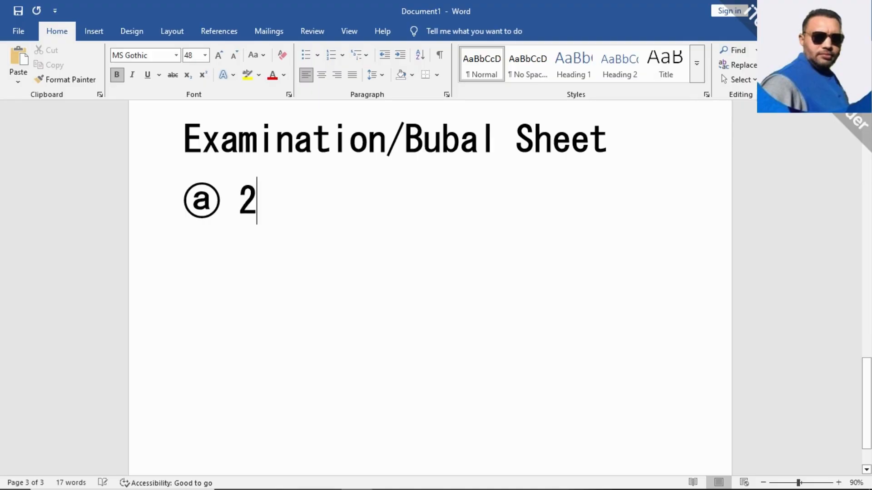
type("4d")
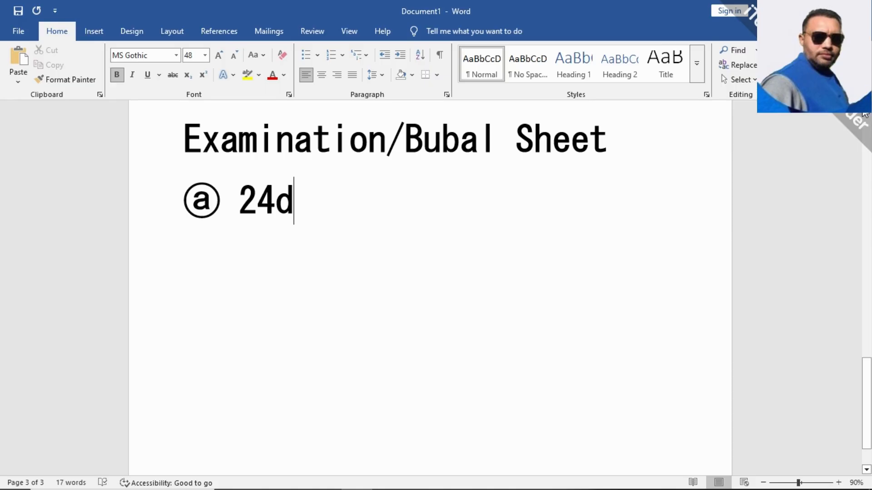
type("1")
key("alt+x")
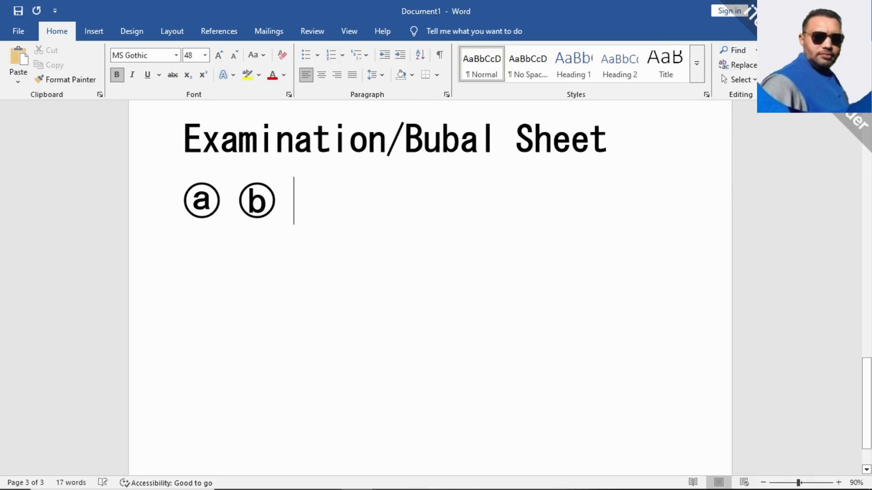
- Complete the option row with circled ⓒ, ⓓ and ⓔ, converting Unicode codes 24d2, 24d3 and 24d4 and separating them with spaces
type("24d2")
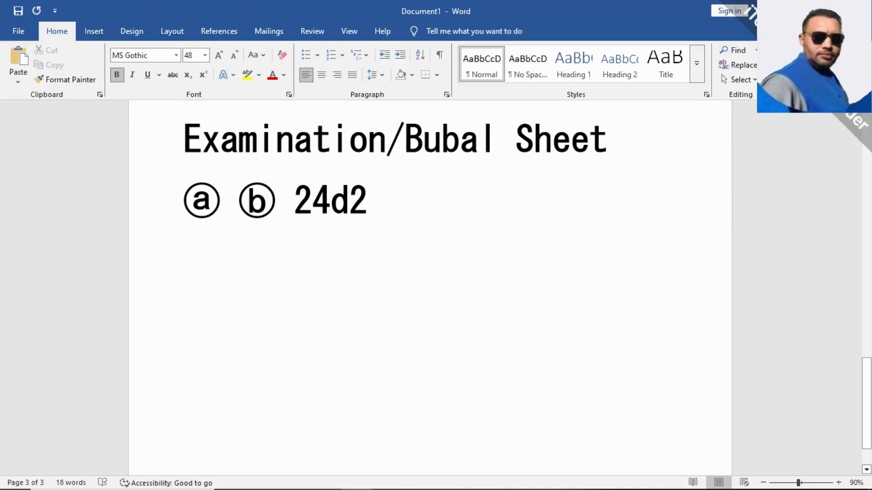
key("alt+x")
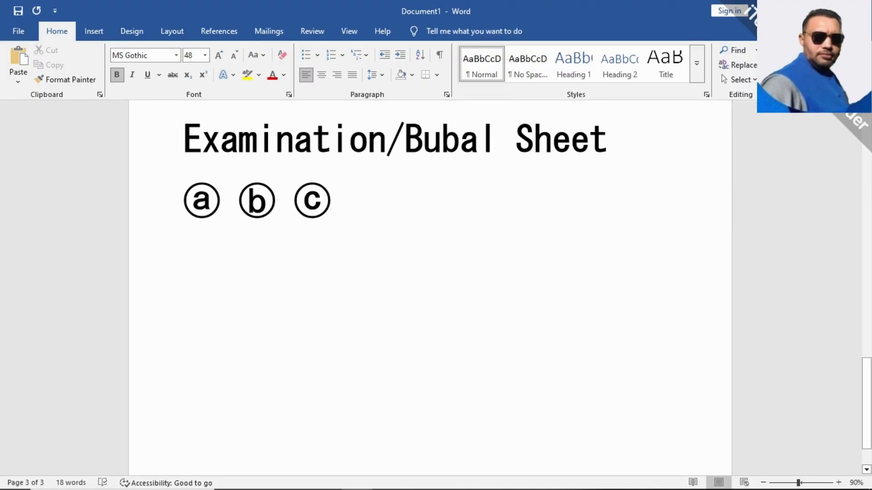
type("24d3")
key("alt+x")
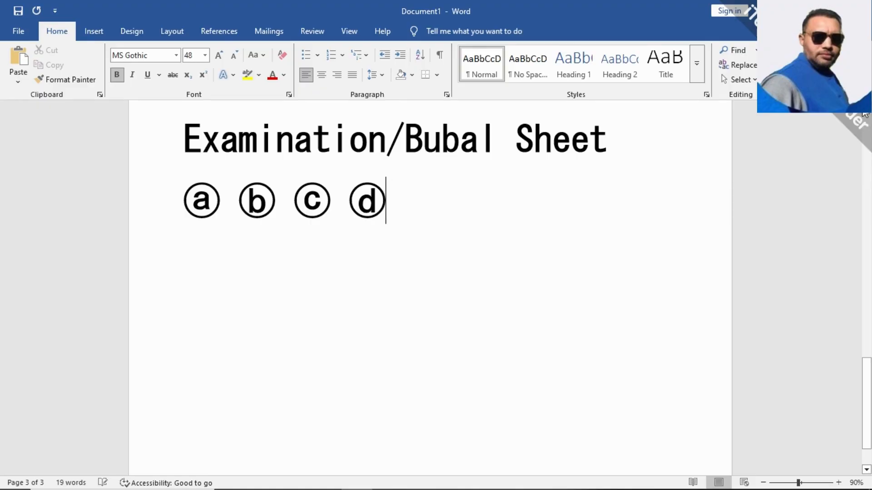
key("BackSpace")
type("24d")
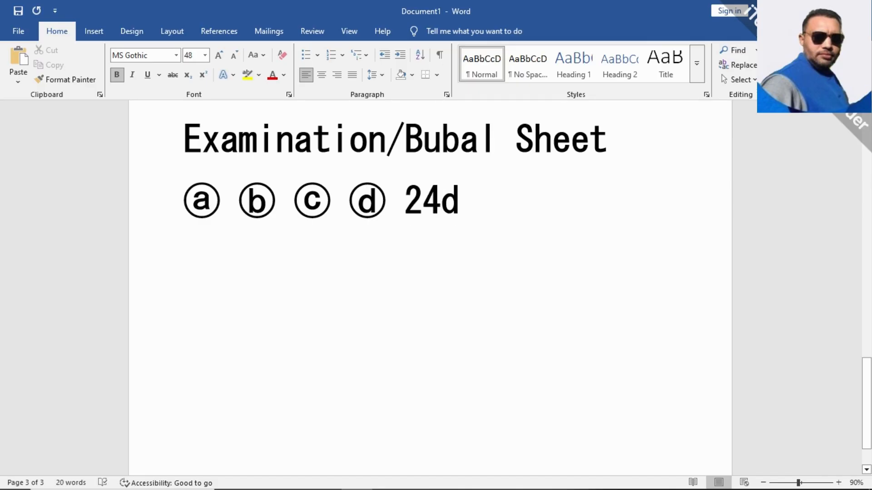
type("4")
key("alt+x")
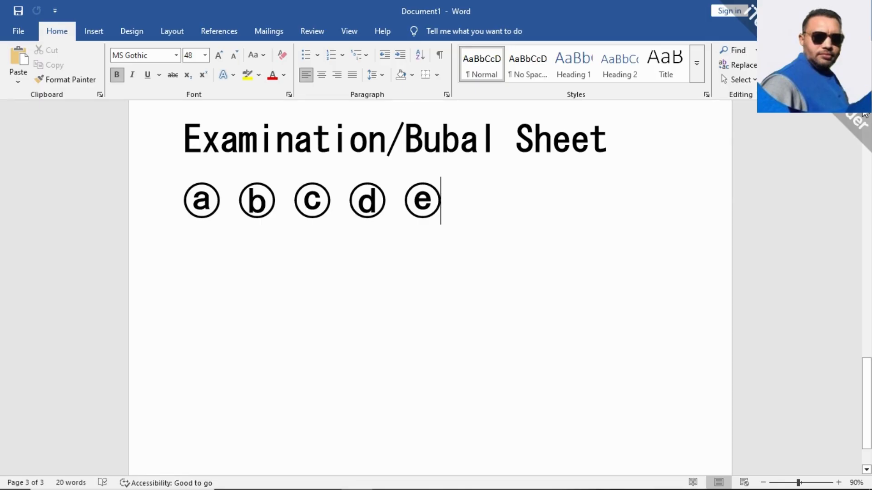
- Select the whole ⓐ to ⓔ option row, without the heading line, and copy it
key("shift+Left")
key("shift+Left")
key("shift+Left")
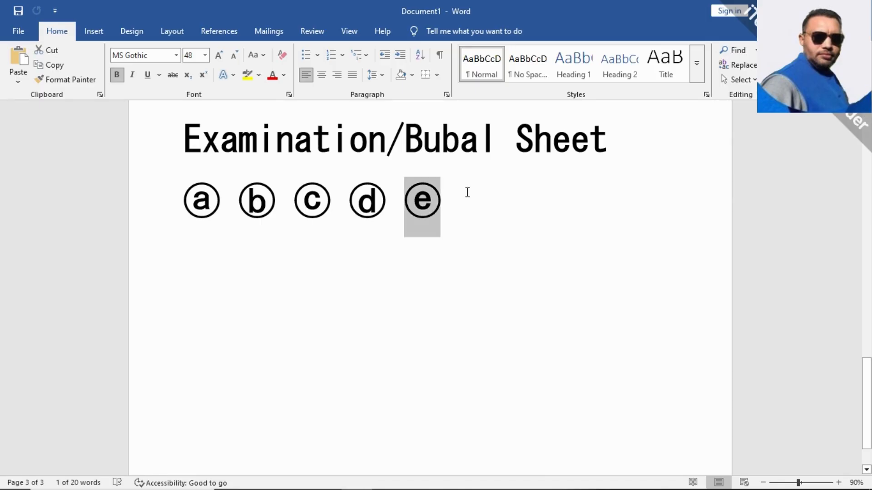
key("shift+Left")
key("shift+Left")
key("shift+Left")
key("shift+Left")
key("shift+Left")
key("shift+Left")
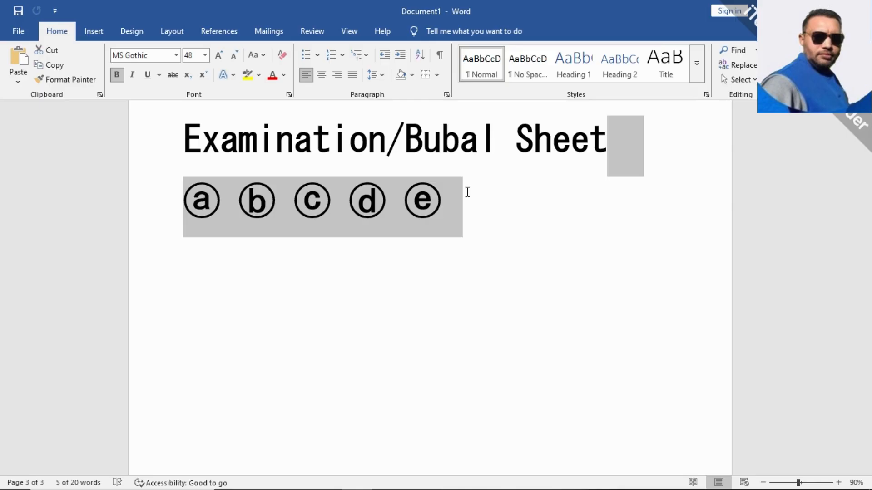
key("shift+Right")
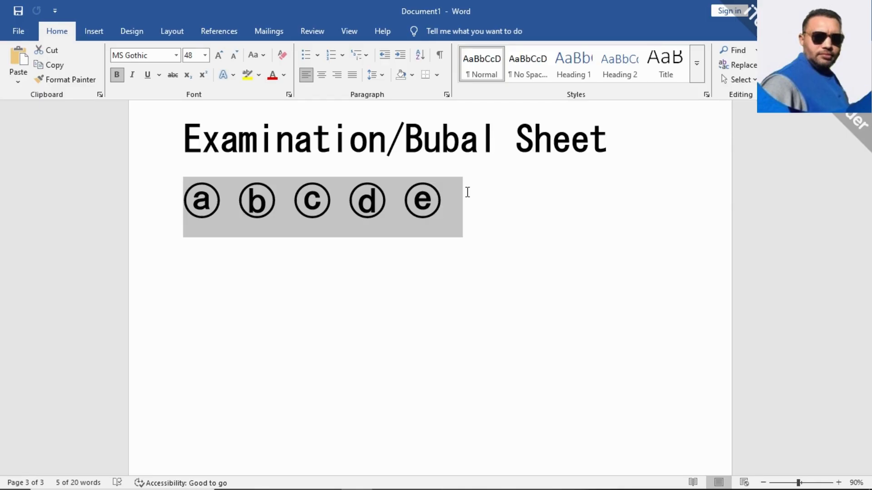
key("ctrl+c")
- Apply the 1. 2. 3. numbering format to the circled-letter row
left_click(443, 200)
right_click(444, 202)
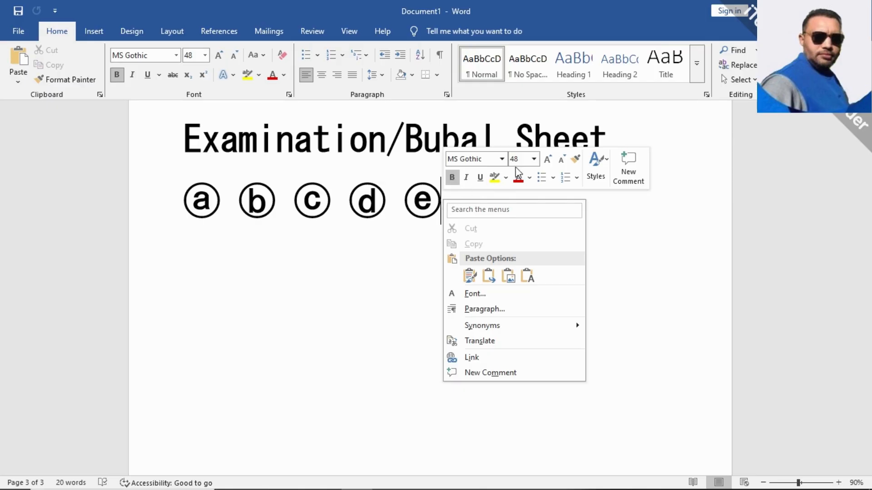
left_click(577, 178)
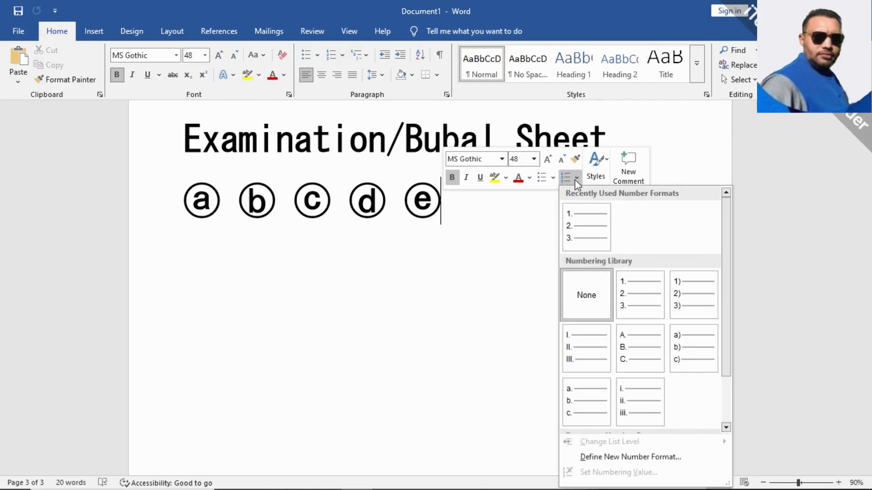
left_click(582, 223)
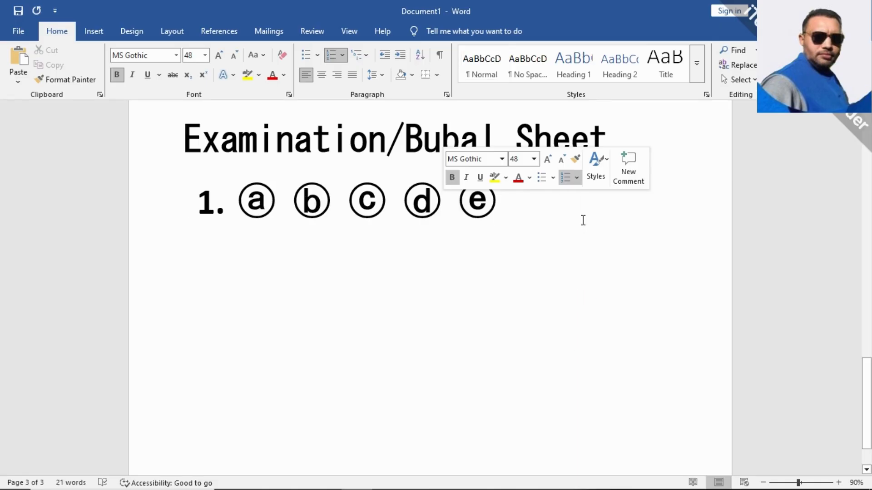
- Continue the numbered list and paste the copied ⓐ to ⓔ row as items 2 through 6
key("Return")
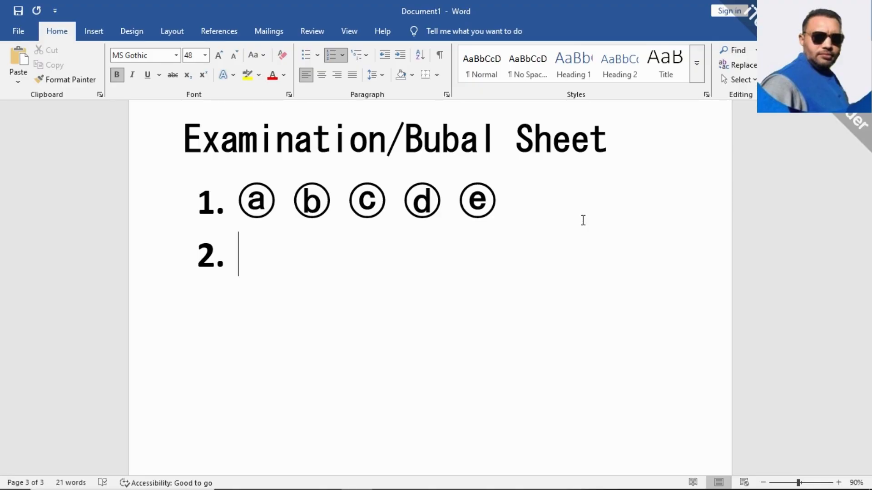
key("ctrl+v")
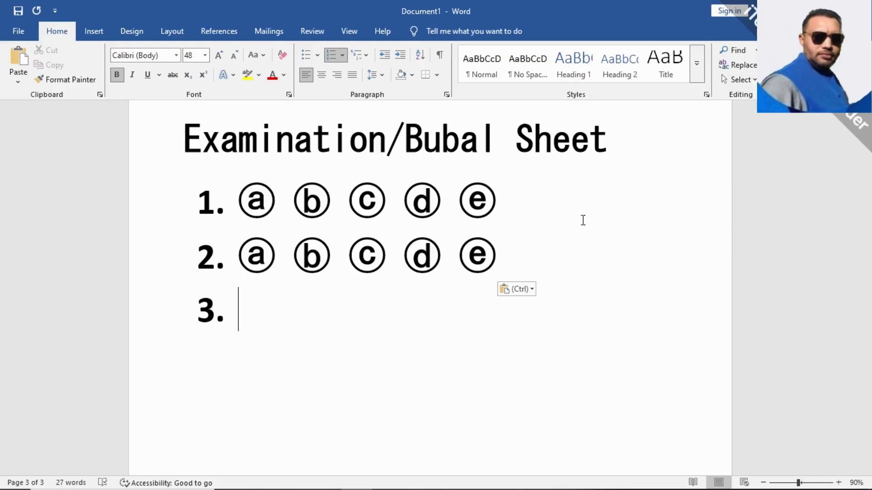
key("ctrl+v")
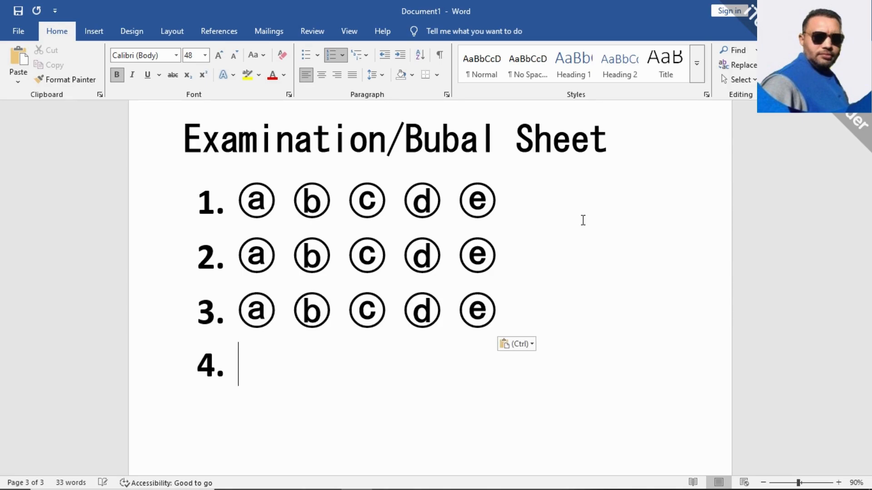
type("ⓐ ⓑ ⓒ ⓓ ⓔ")
type("ⓐ ⓑ ⓒ ⓓ ⓔ")
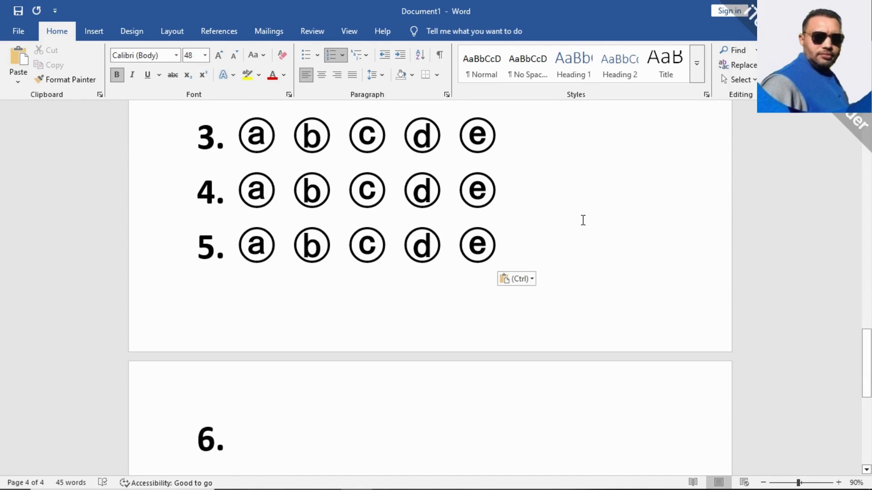
type("ⓐ ⓑ ⓒ ⓓ ⓔ")
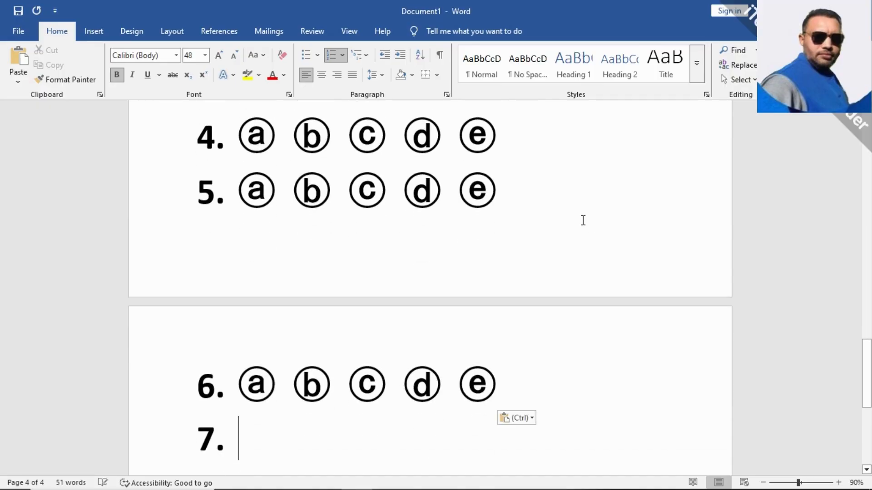
left_click(867, 150)
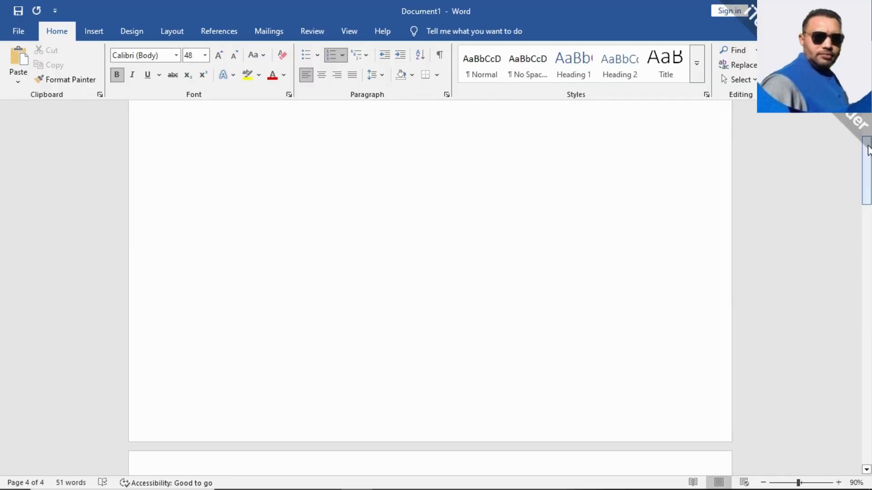
left_click_drag(867, 151, 867, 129)
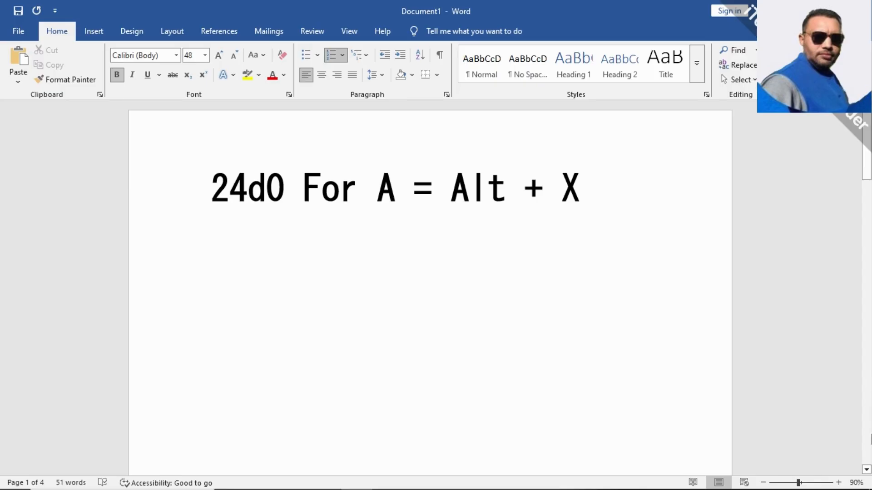
left_click_drag(867, 157, 867, 232)
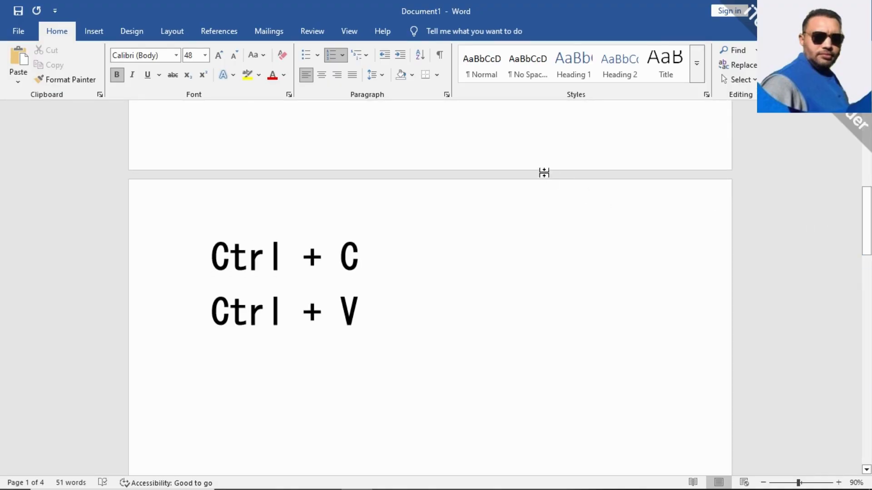